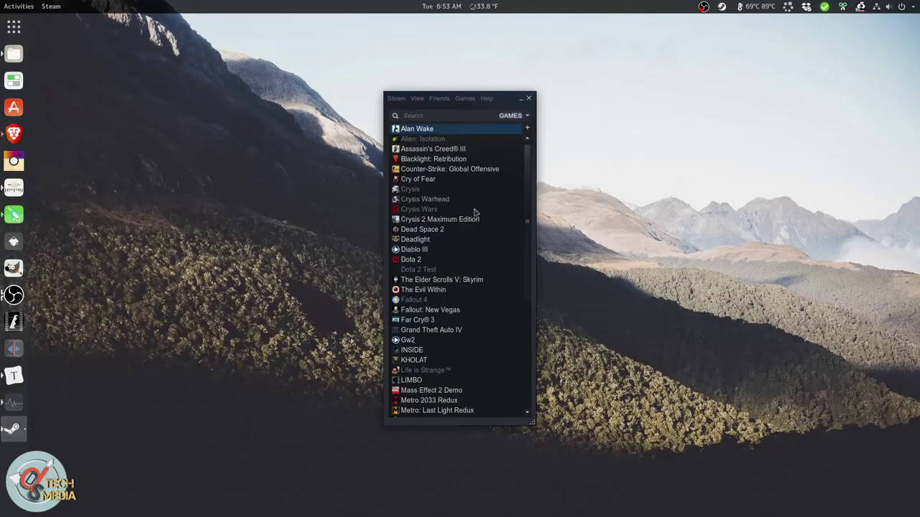
- Switch from the compact game list to the full-size library and browse the recent games and the whole game collection
click(417, 99)
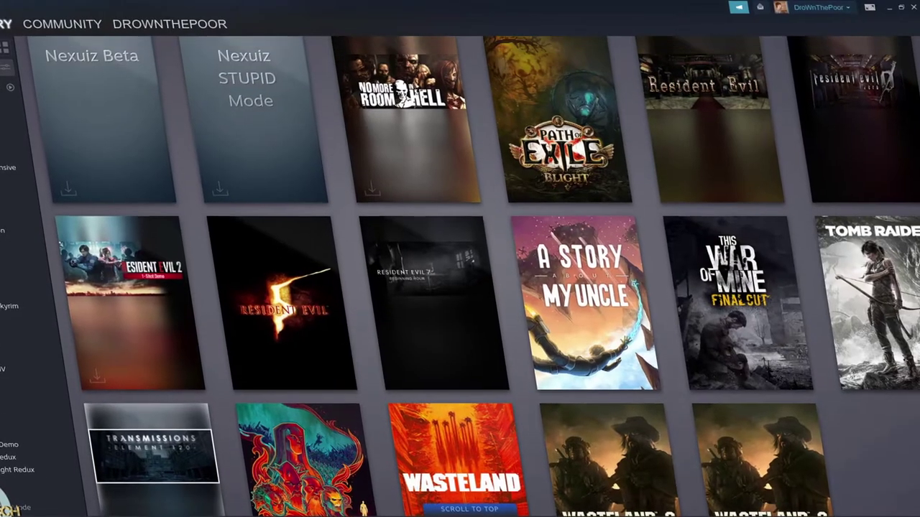
scroll(907, 279, up, 5)
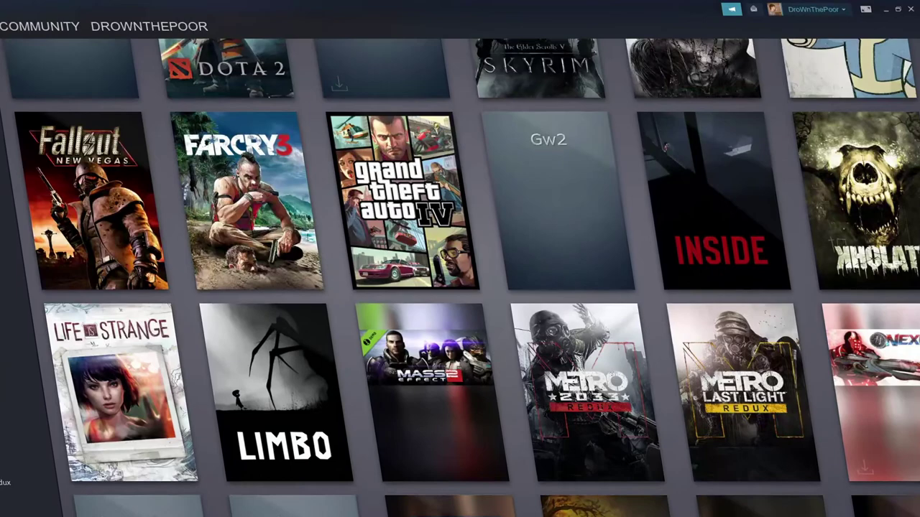
scroll(907, 279, up, 5)
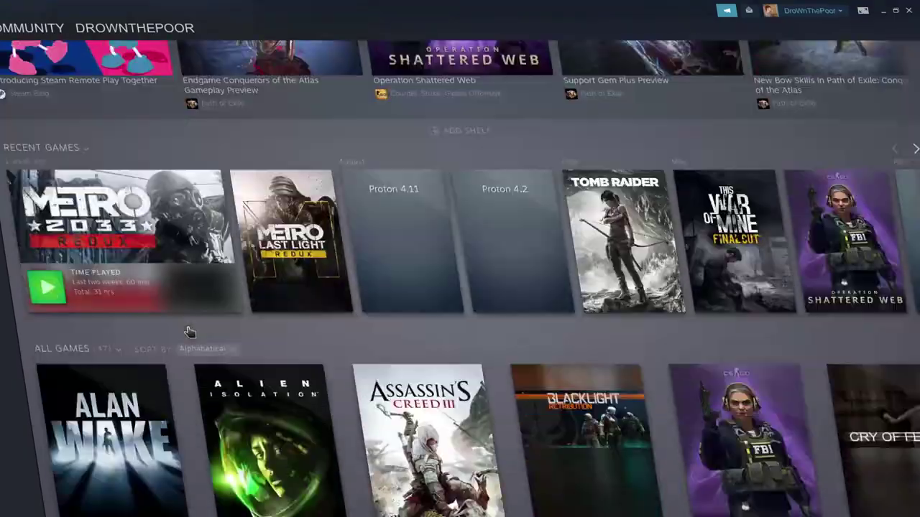
scroll(190, 332, down, 10)
scroll(190, 331, up, 2)
scroll(190, 332, down, 1)
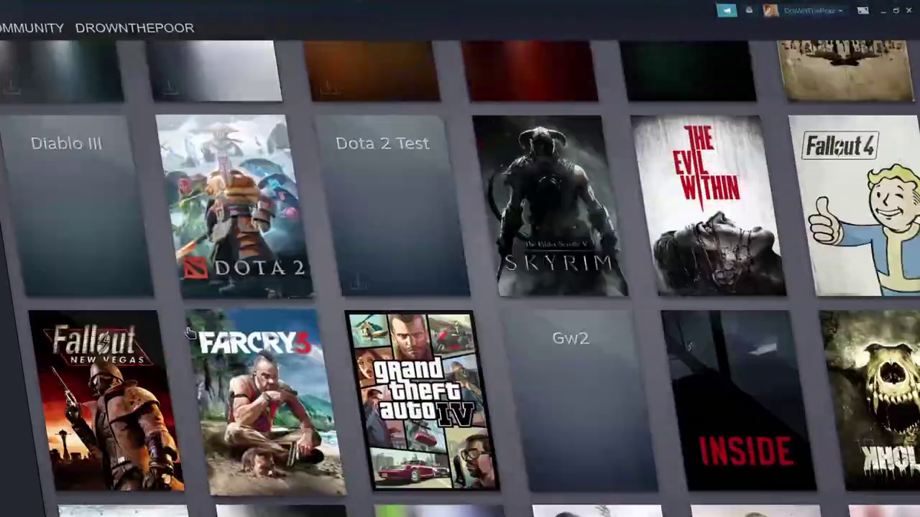
scroll(190, 332, down, 8)
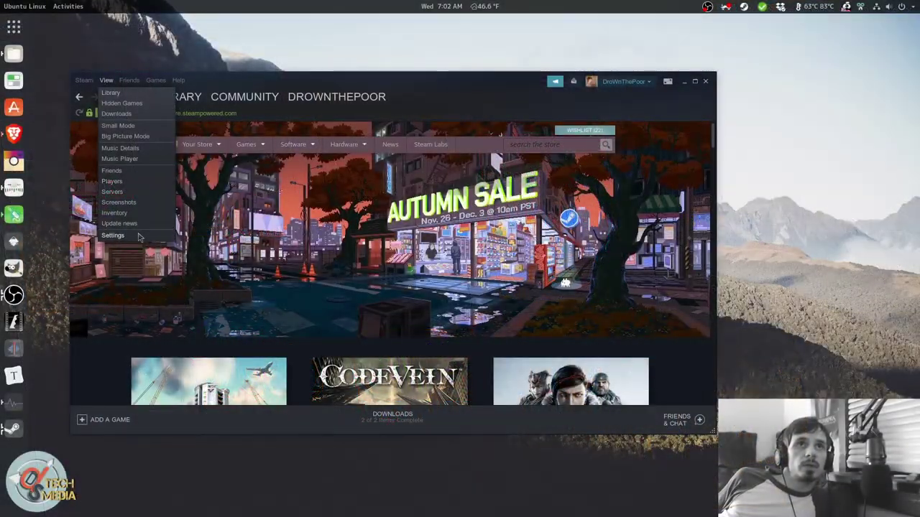
- Open the client's broadcasting settings and set the broadcast privacy to "Anyone can watch my games"
click(139, 236)
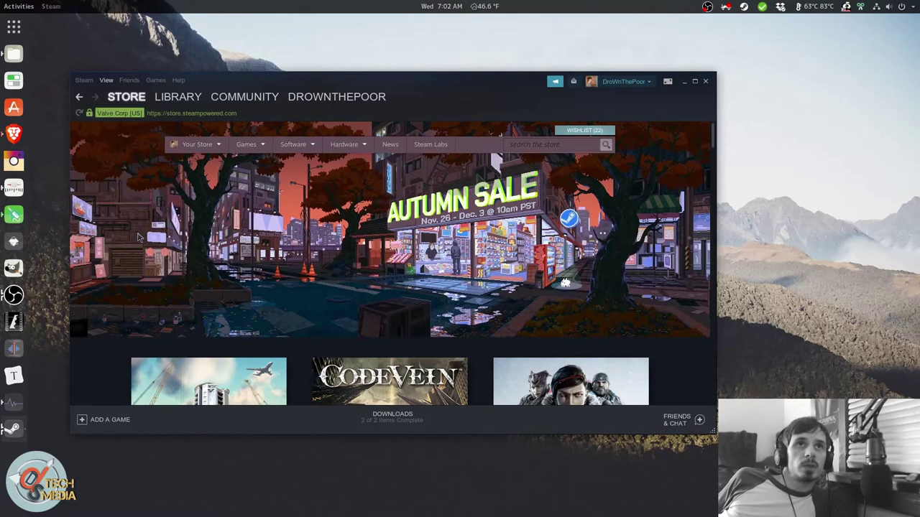
mouse_move(332, 106)
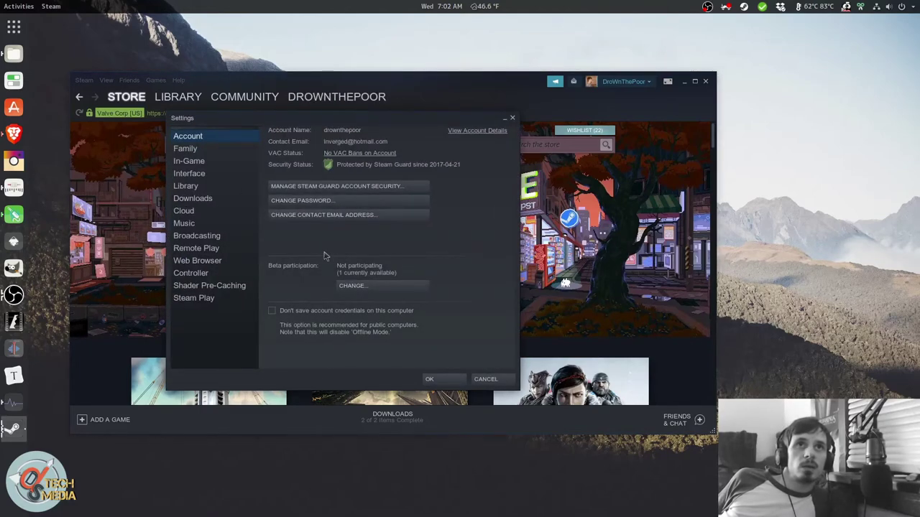
click(219, 237)
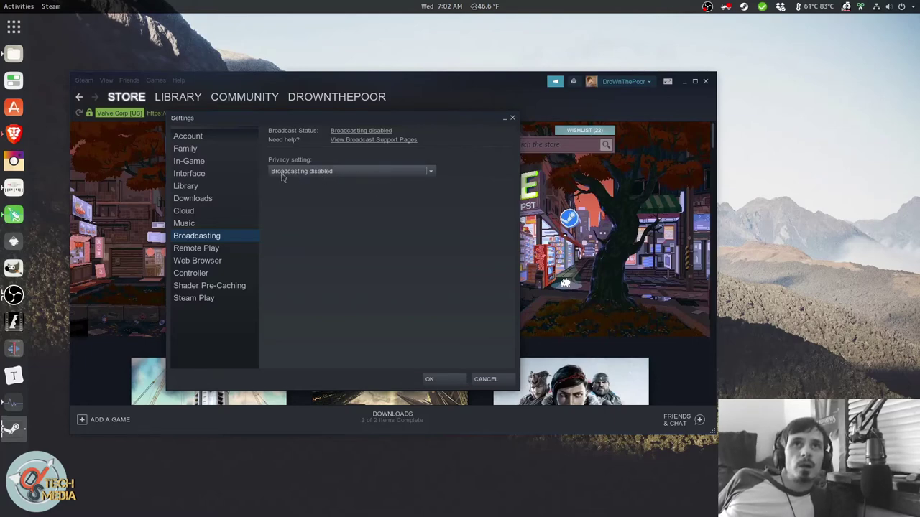
click(349, 175)
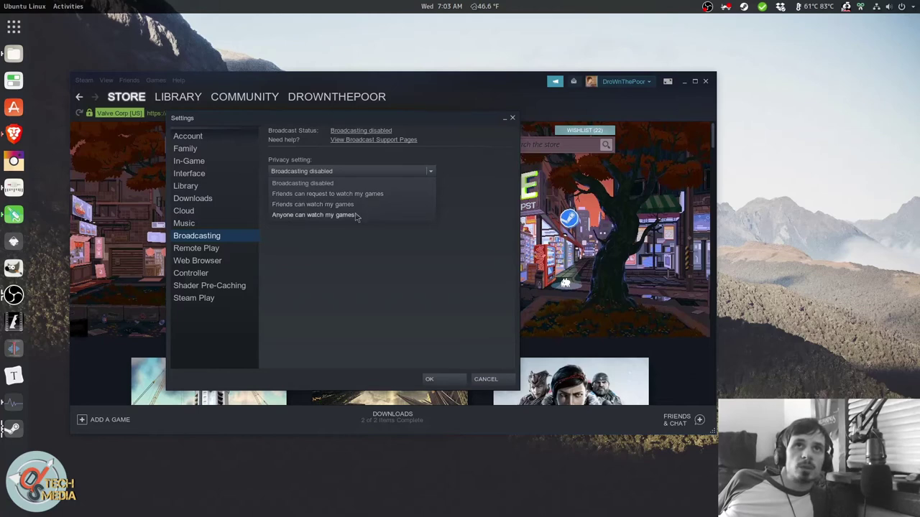
click(356, 215)
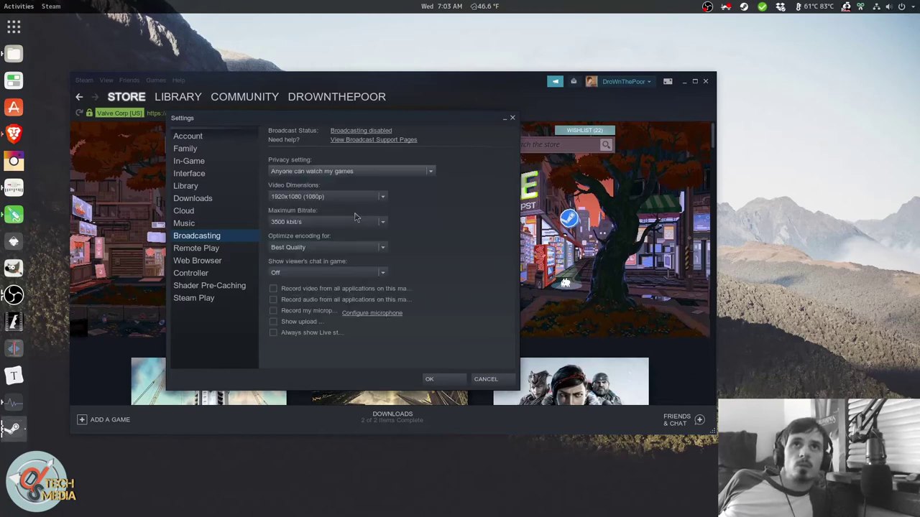
- Check the encoding optimization choices and enable microphone recording for broadcasts
click(316, 248)
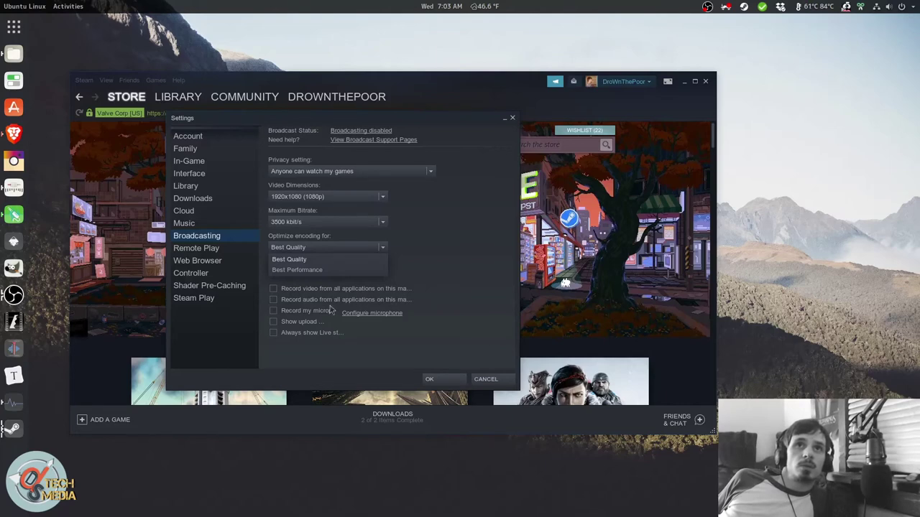
click(288, 314)
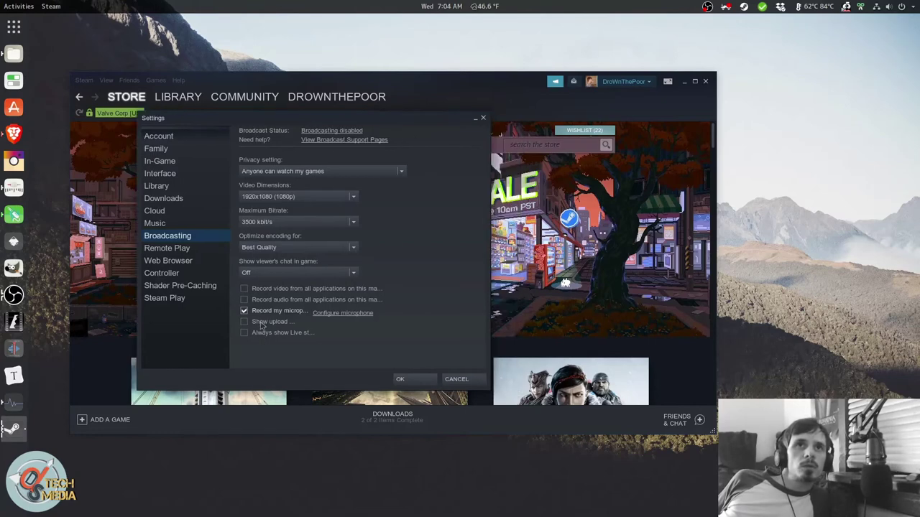
click(262, 324)
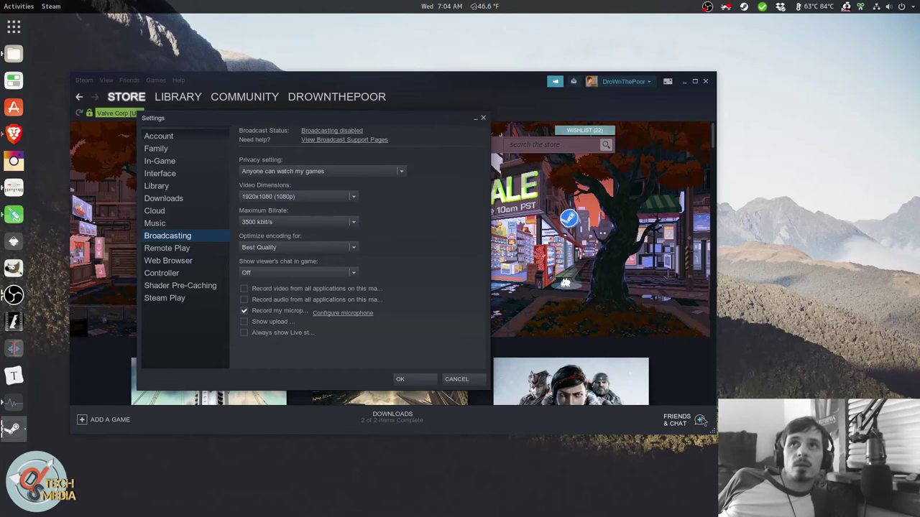
- Open the friends list and bring up its voice settings
click(699, 421)
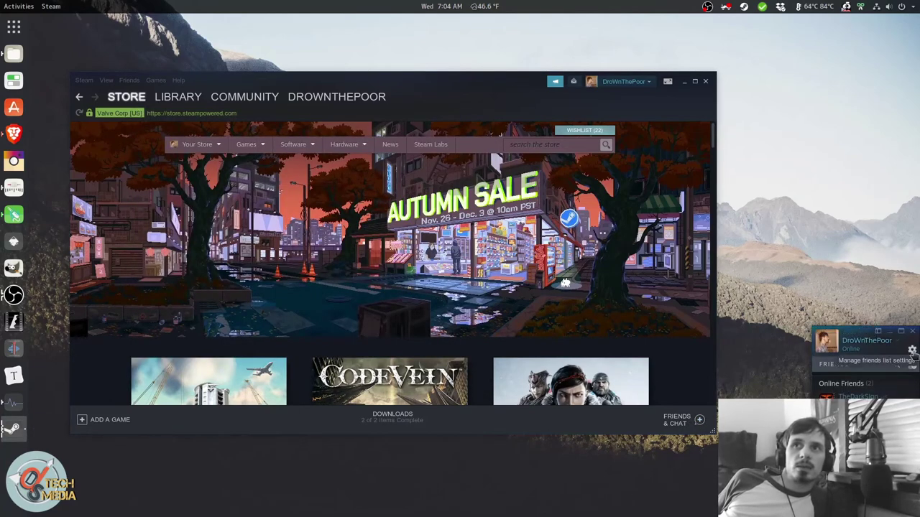
click(911, 350)
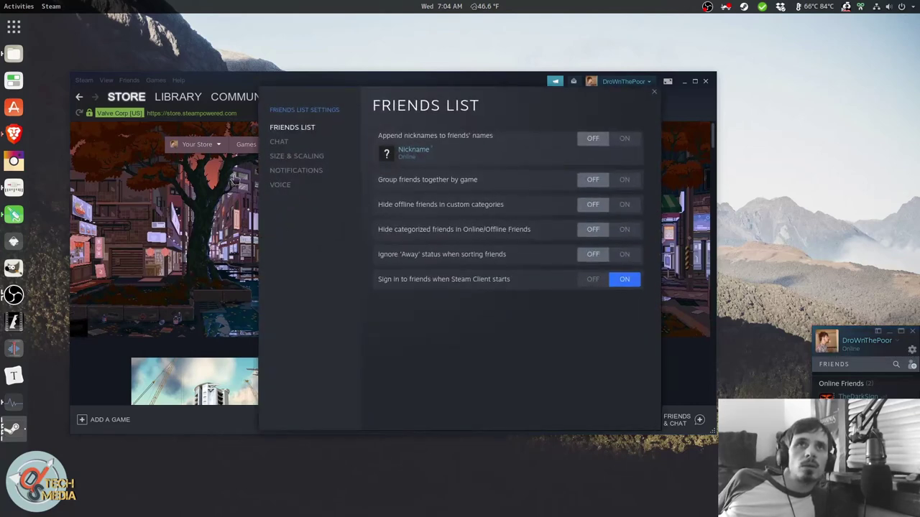
click(294, 187)
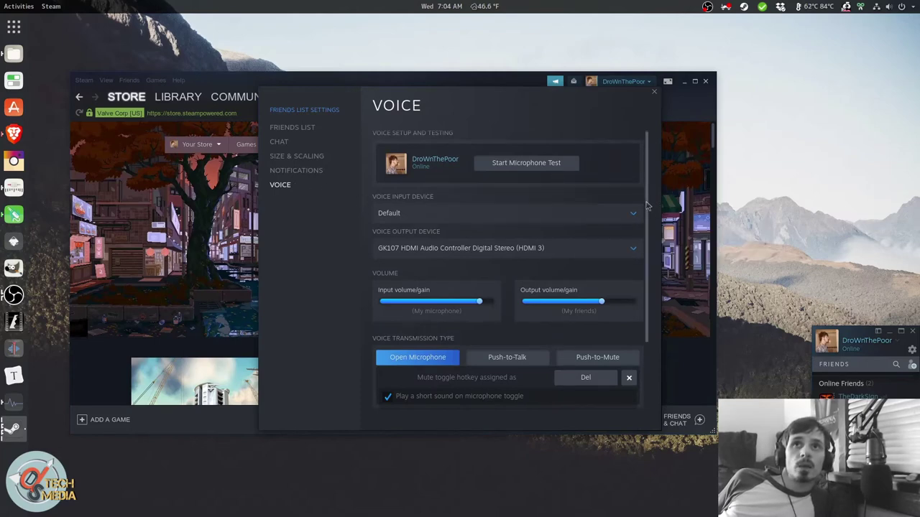
- Examine the voice transmission options and the available voice input and output devices
scroll(625, 251, down, 3)
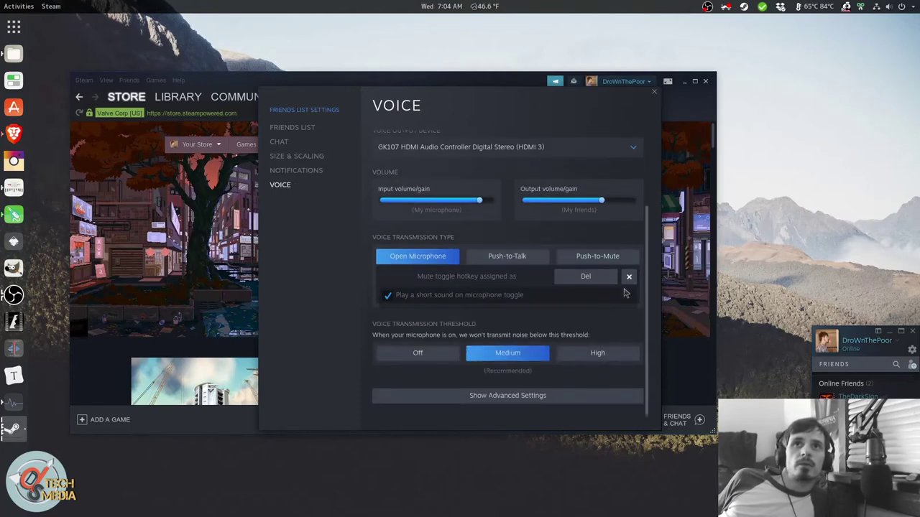
scroll(625, 293, up, 1)
scroll(626, 288, down, 1)
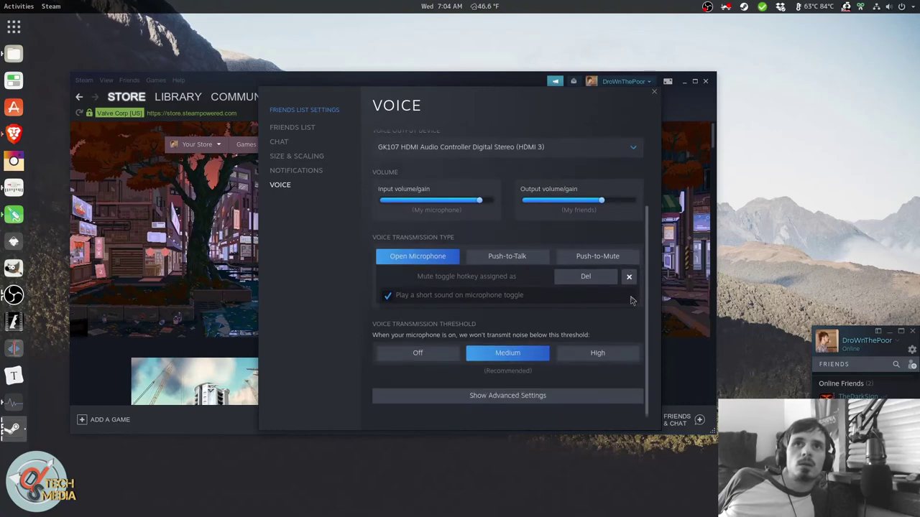
scroll(633, 274, up, 1)
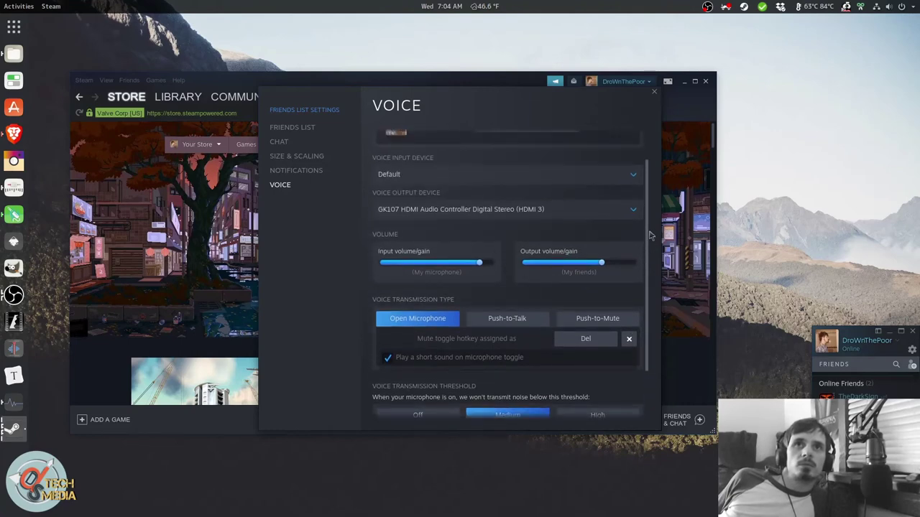
scroll(650, 235, down, 1)
scroll(649, 230, up, 1)
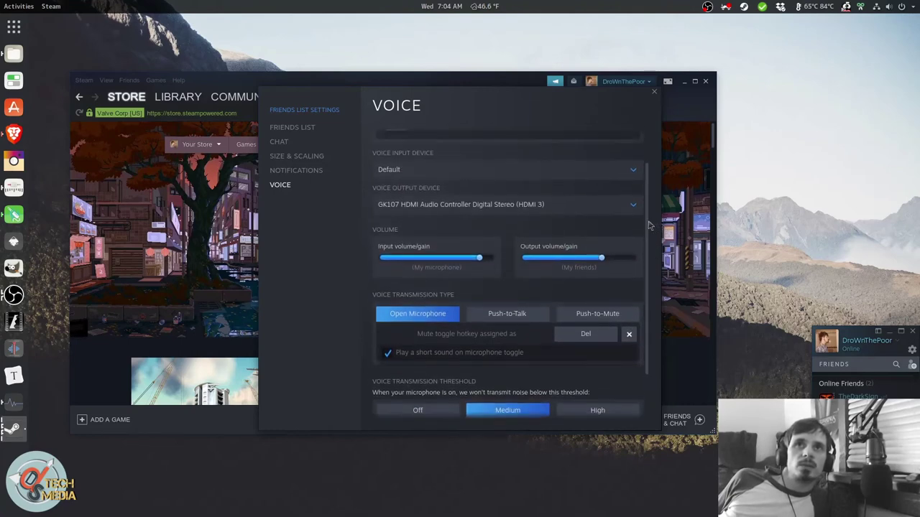
scroll(647, 224, up, 1)
click(542, 188)
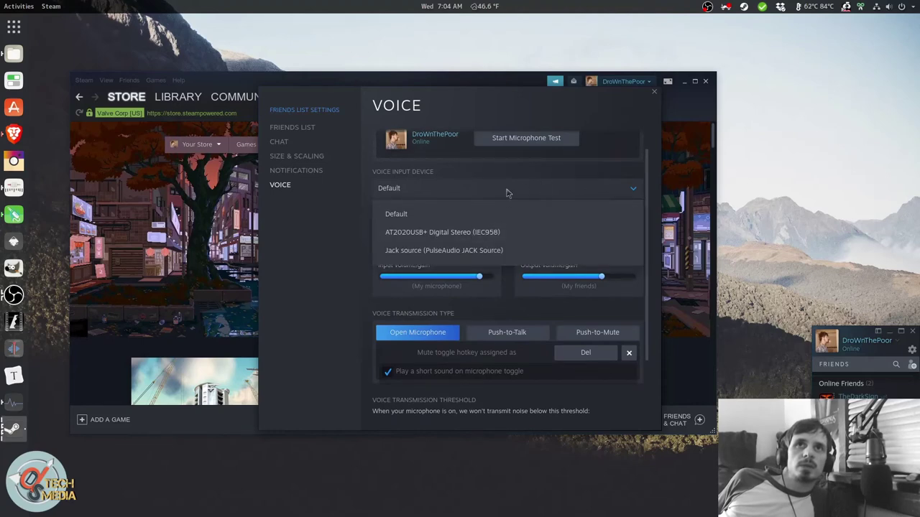
click(508, 191)
click(489, 225)
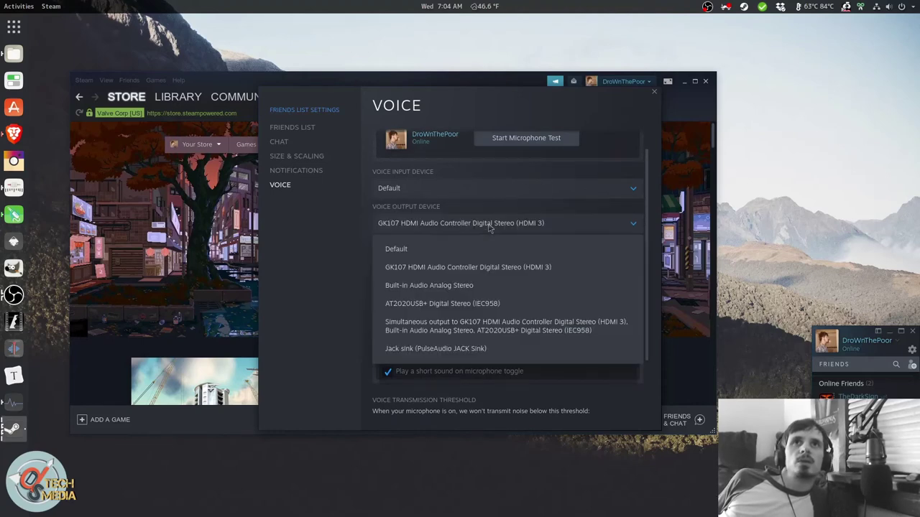
click(489, 227)
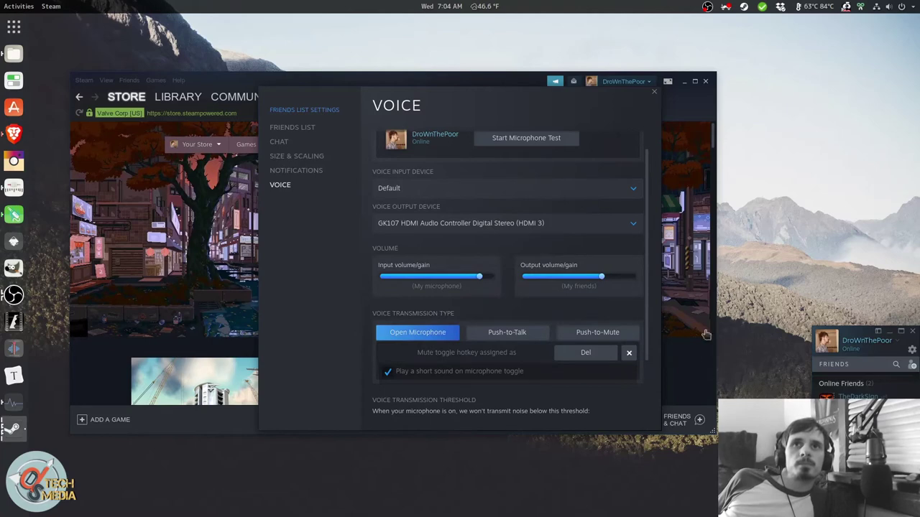
- Show the advanced voice settings and review echo cancellation, noise cancellation and automatic volume/gain control
scroll(656, 272, down, 2)
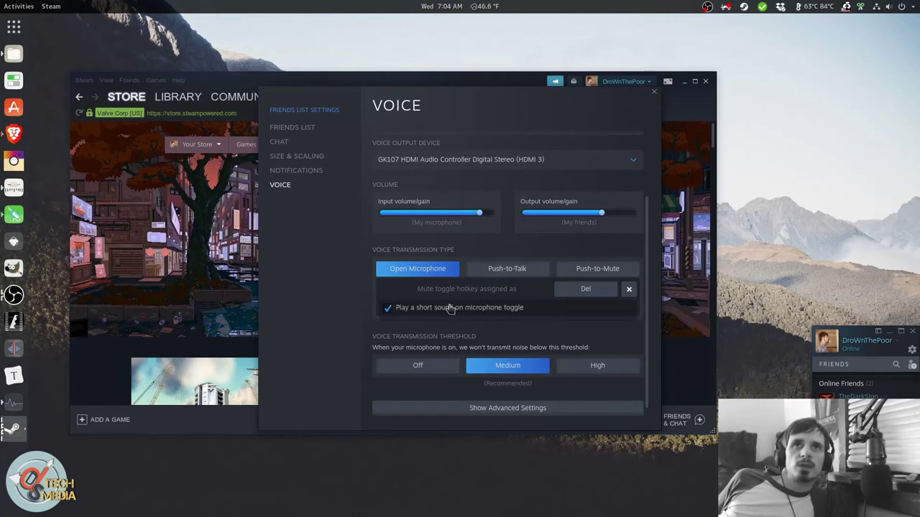
click(506, 409)
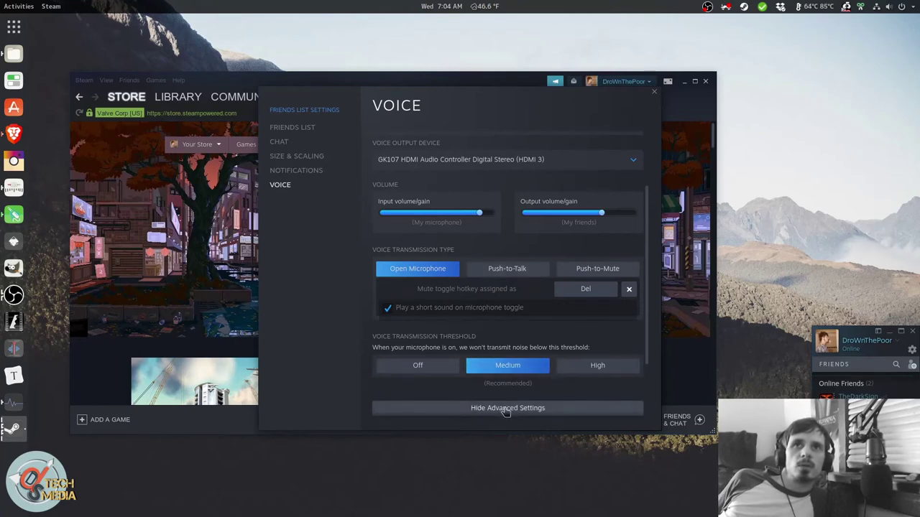
scroll(506, 411, down, 3)
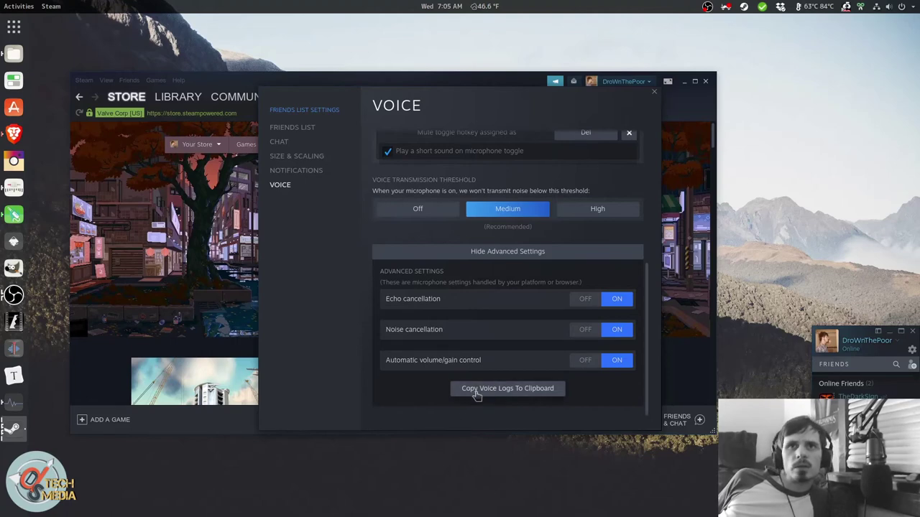
scroll(475, 395, down, 1)
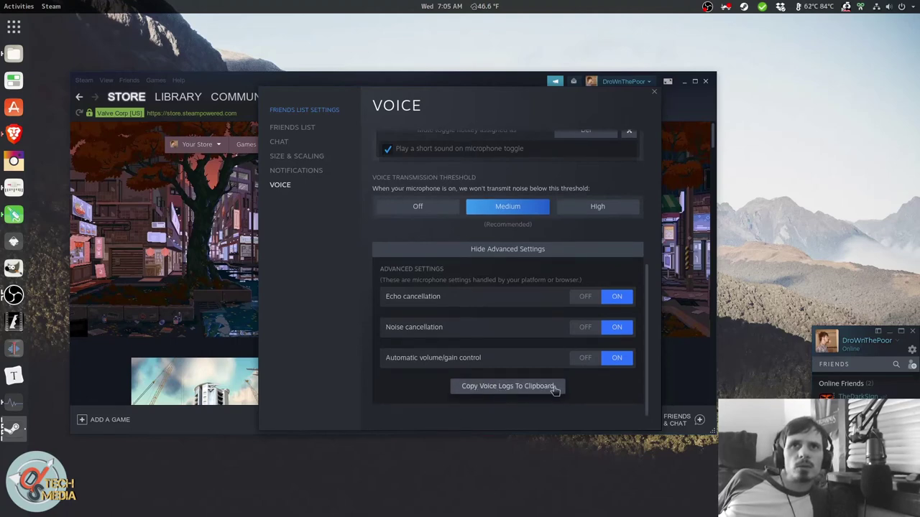
scroll(555, 390, up, 2)
scroll(497, 217, up, 2)
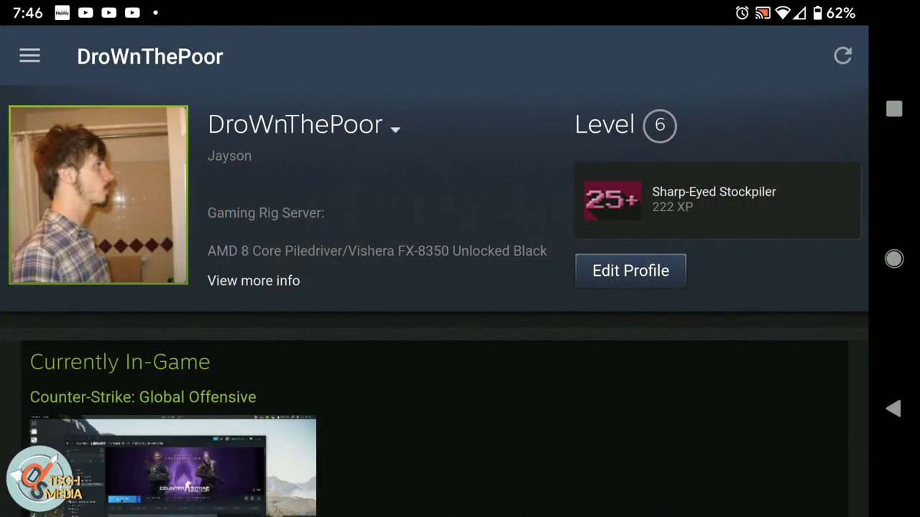
- In the Steam mobile app, open the live Counter-Strike: Global Offensive broadcast from the profile page
scroll(434, 301, down, 2)
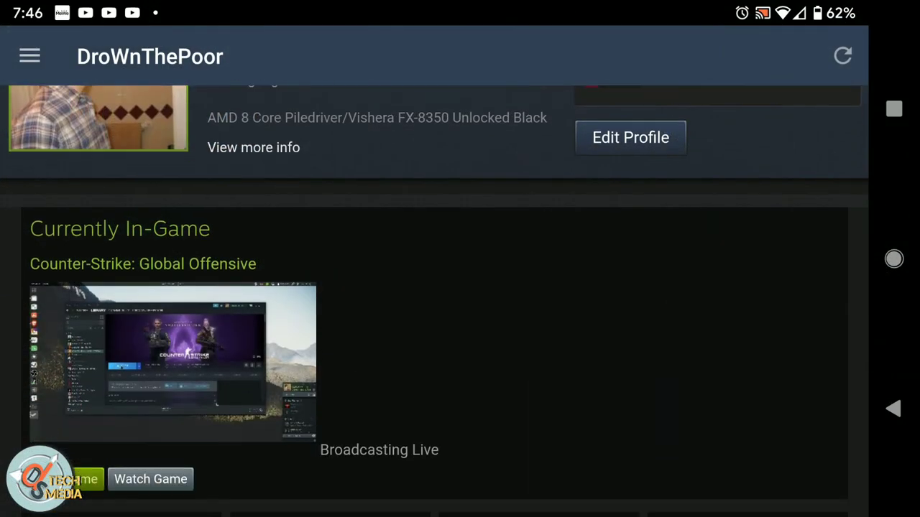
scroll(434, 323, down, 2)
click(150, 409)
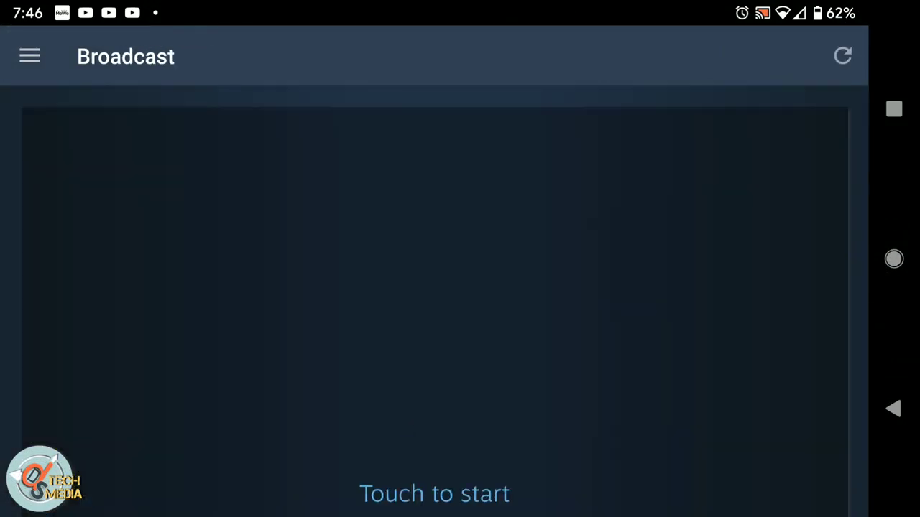